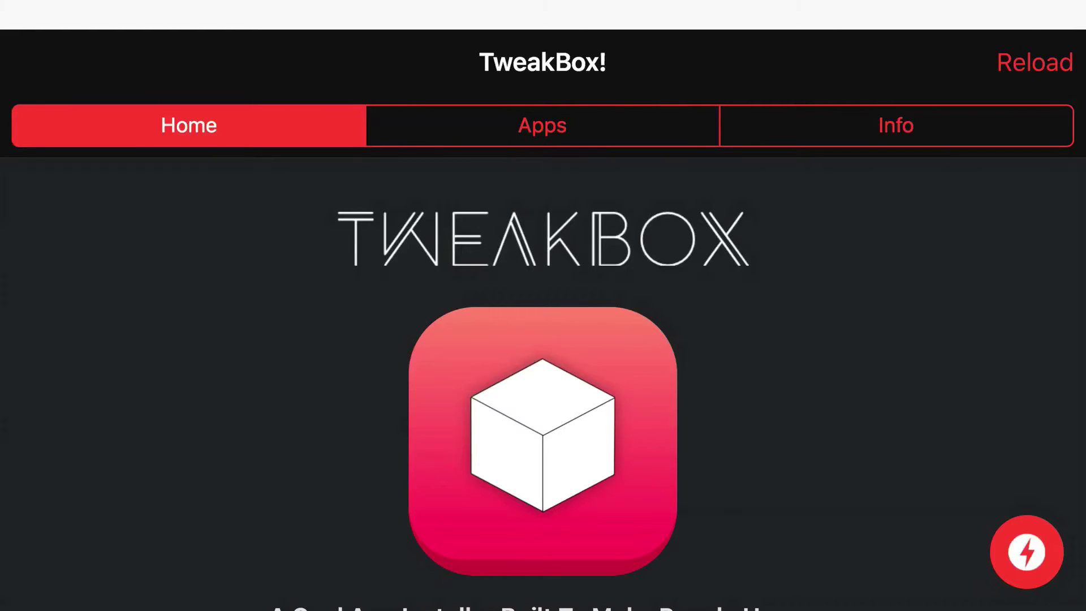
Search the TweakBox Apps category for 'Gba'
left_click(543, 126)
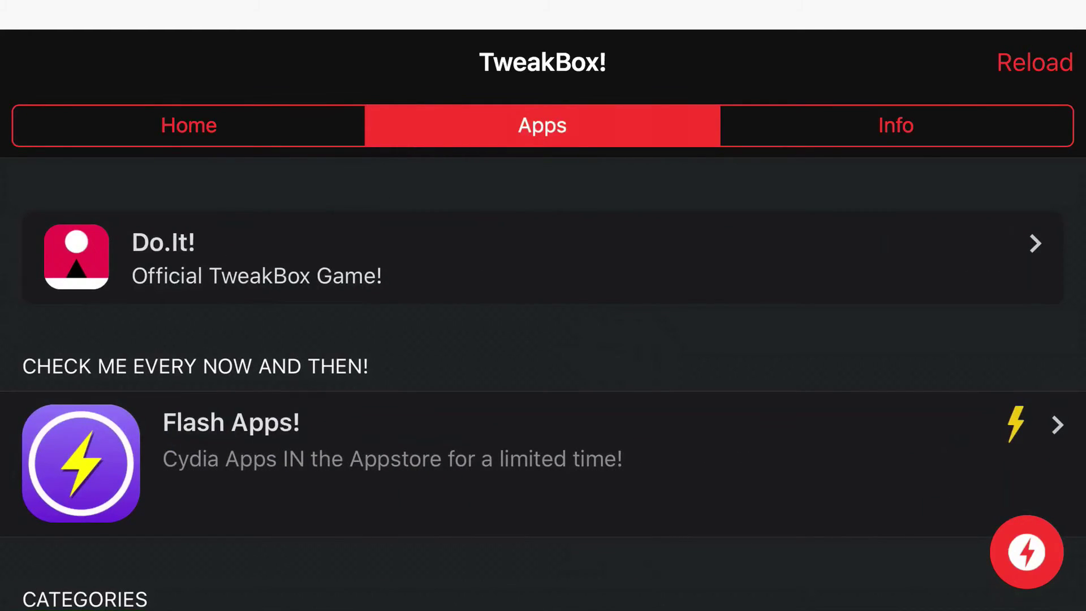
scroll(543, 382, "down", 5)
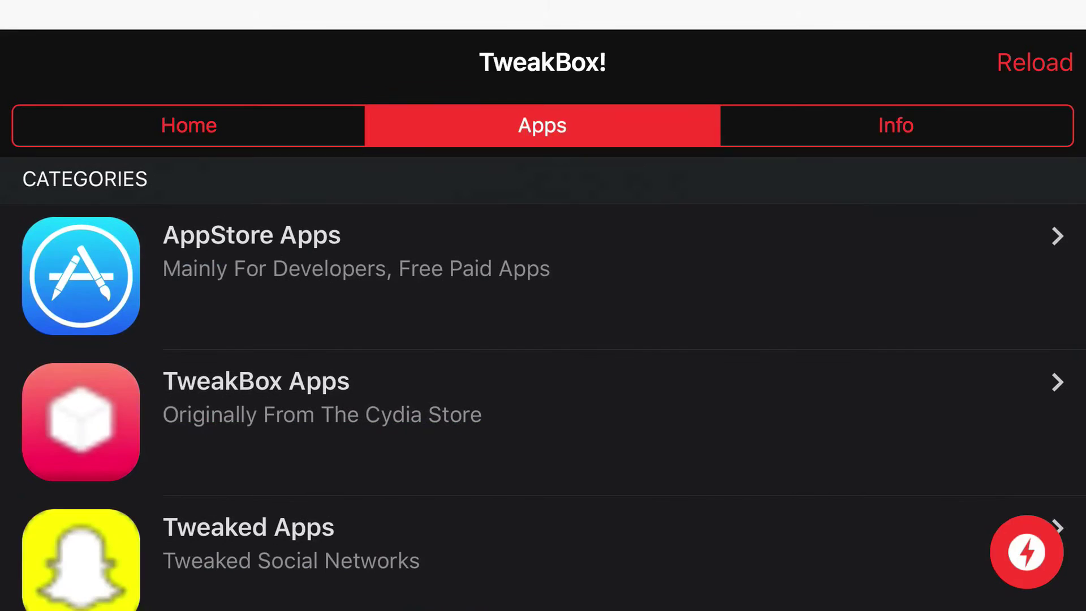
left_click(543, 421)
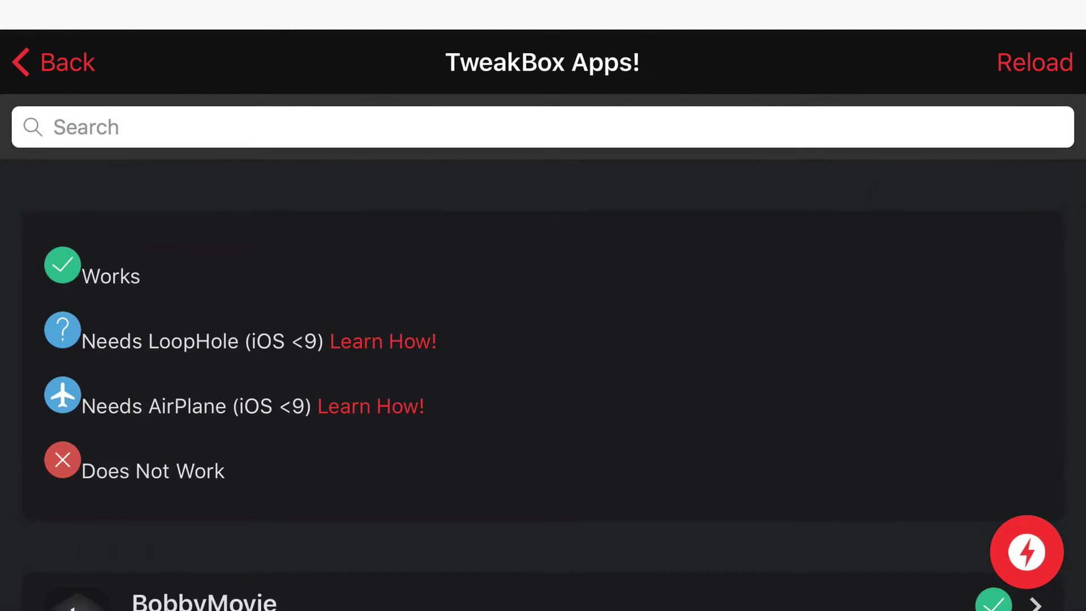
left_click(543, 127)
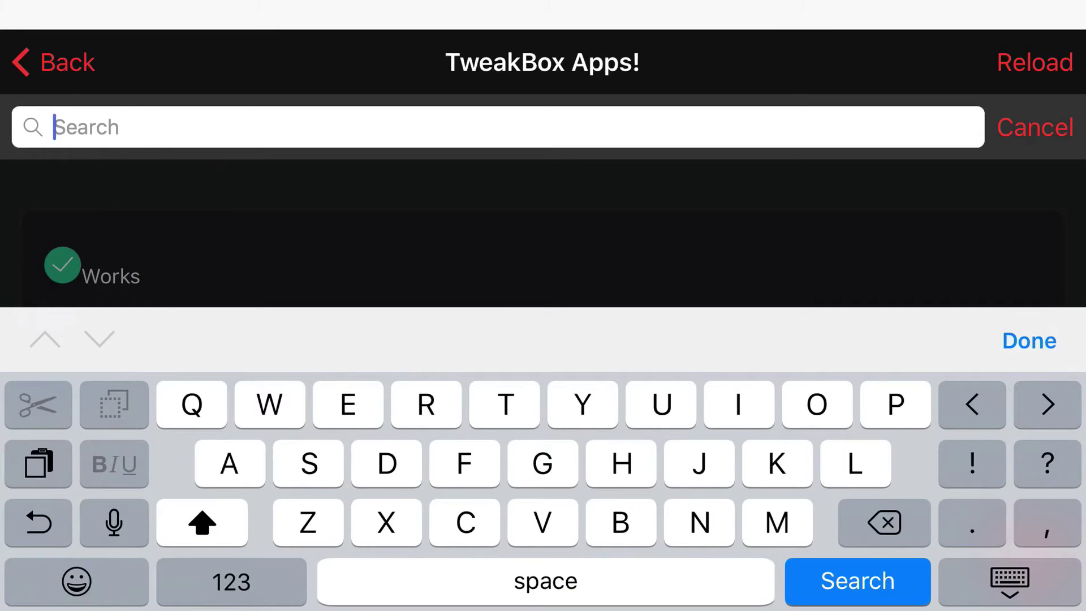
key("BackSpace")
type("G")
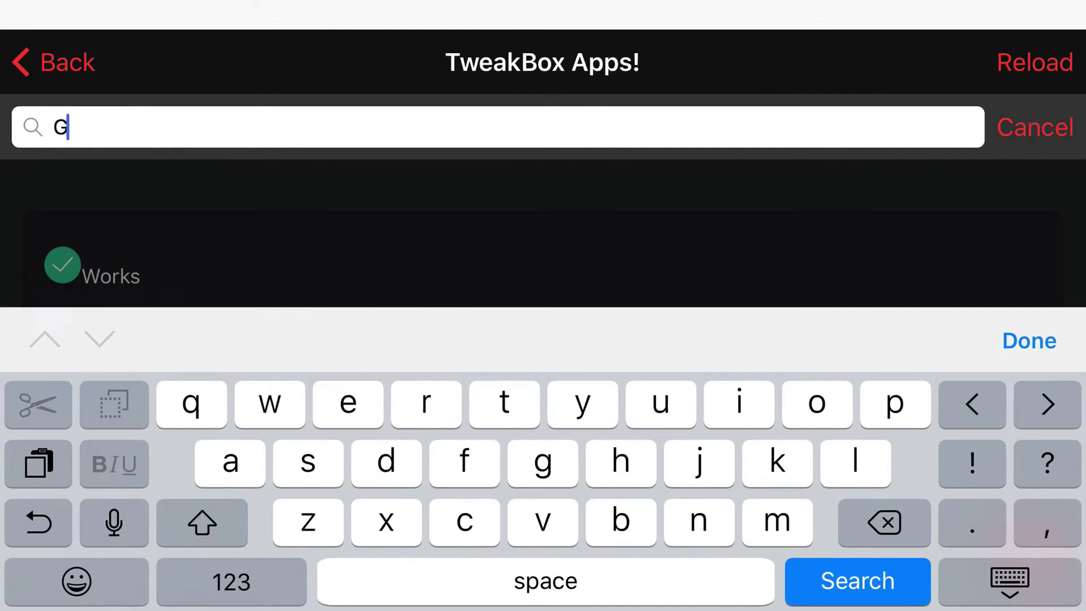
type("ba")
key("Return")
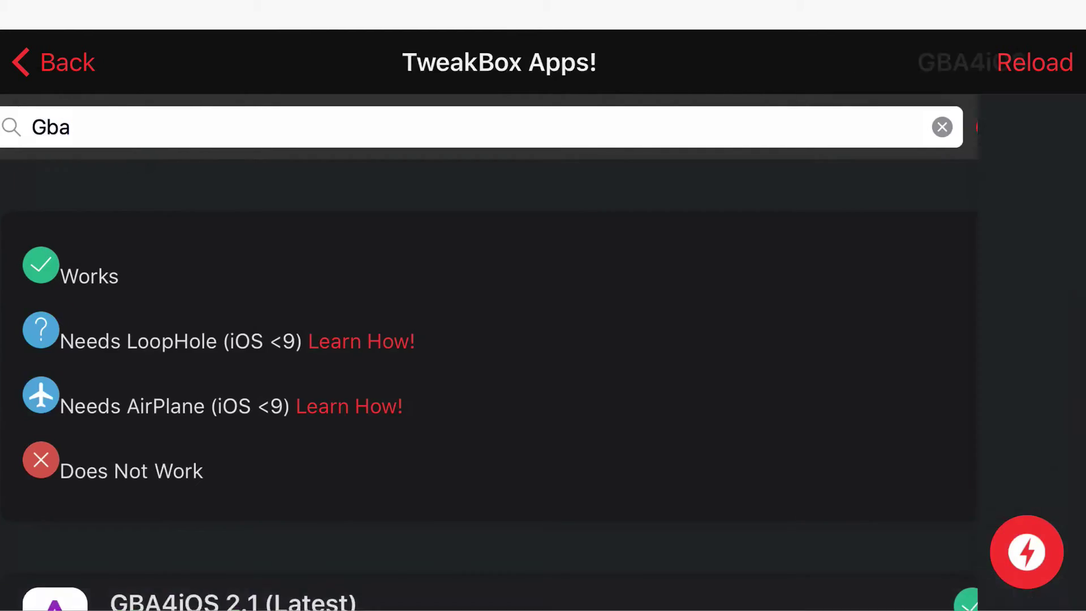
scroll(543, 339, "down", 3)
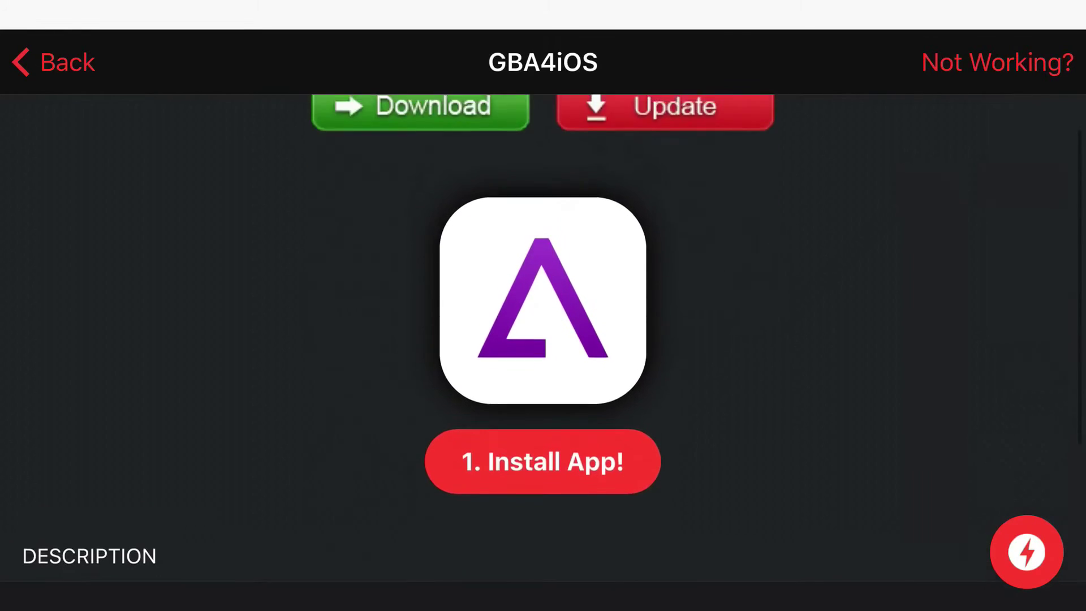
Install GBA4iOS from its app page and return to the search results
left_click(543, 374)
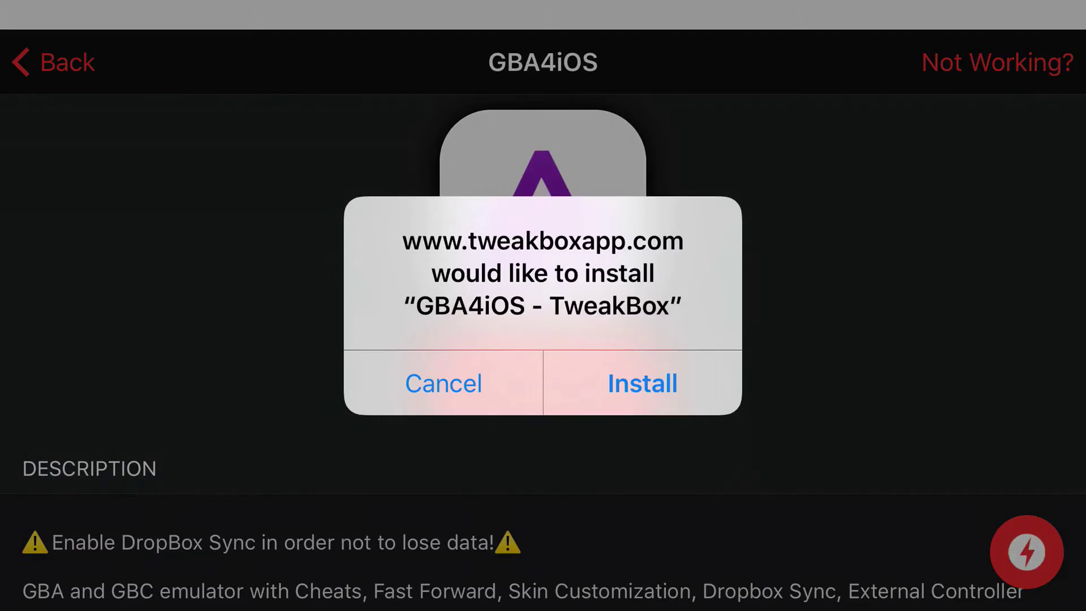
left_click(643, 384)
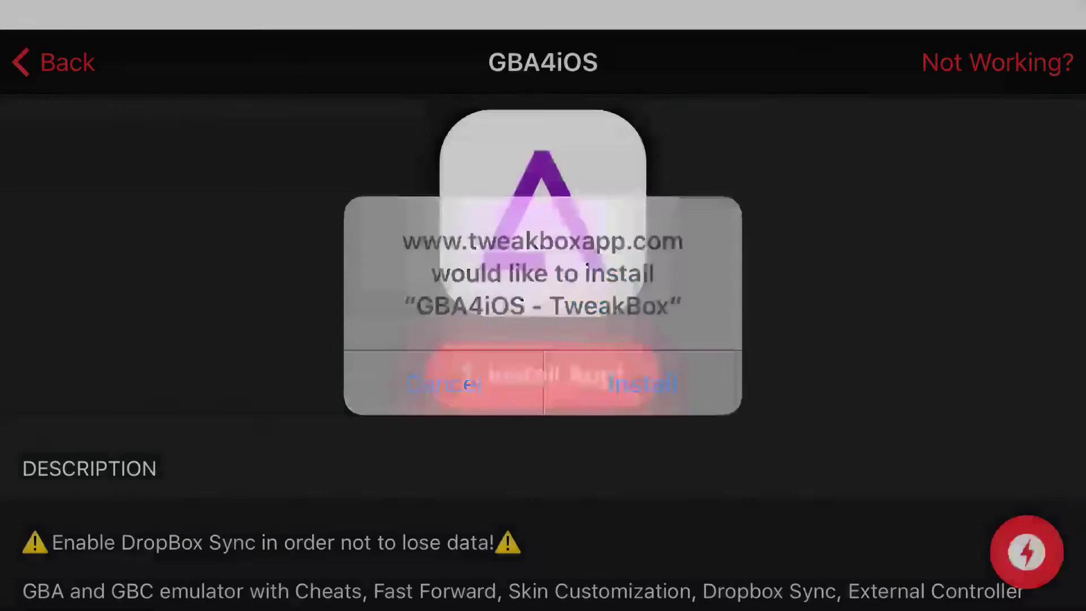
left_click(51, 62)
Search for 'Ppss' and install PPSSPP, confirming the tweakboxapp.com prompt
left_click(509, 127)
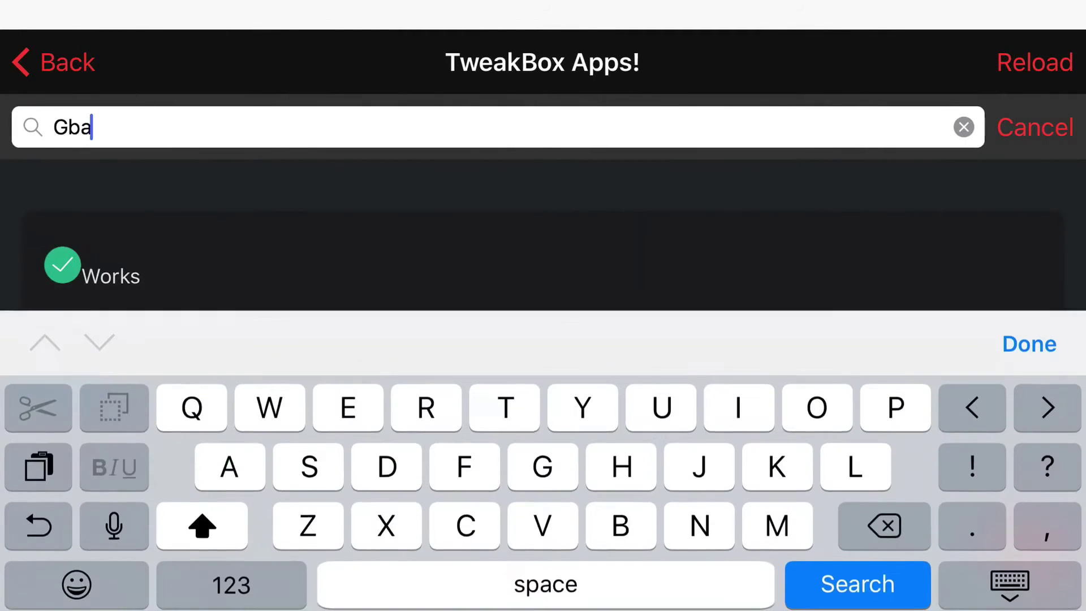
left_click(964, 127)
type("Pp")
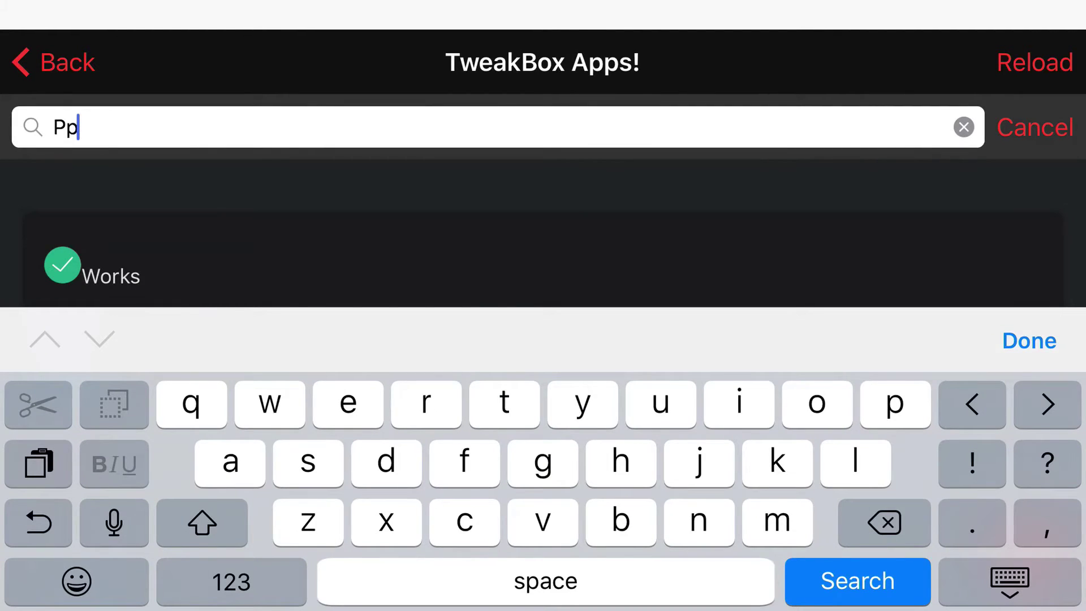
type("ss")
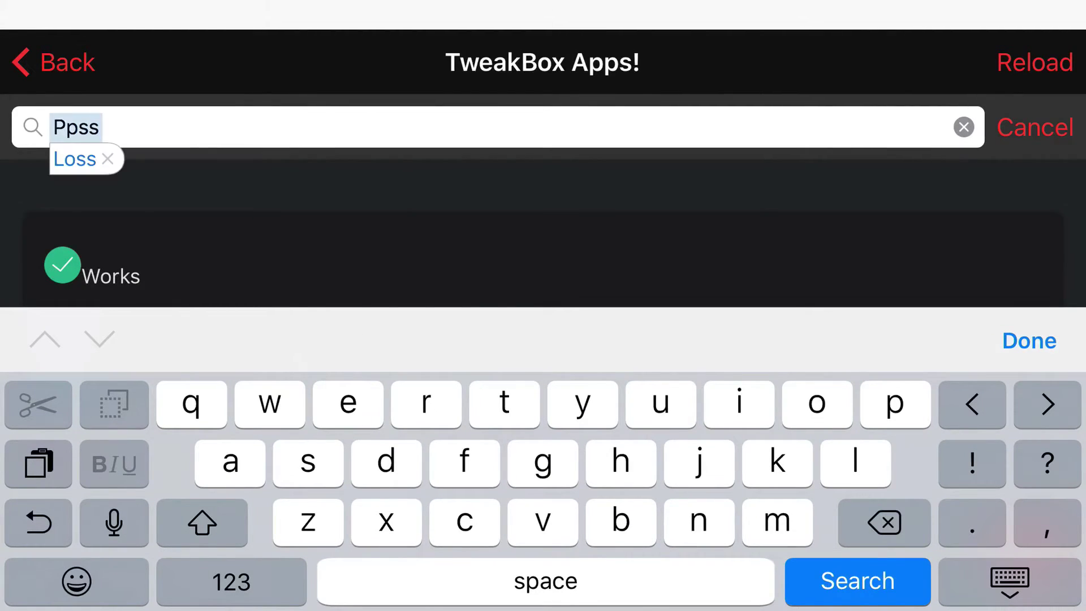
key("Return")
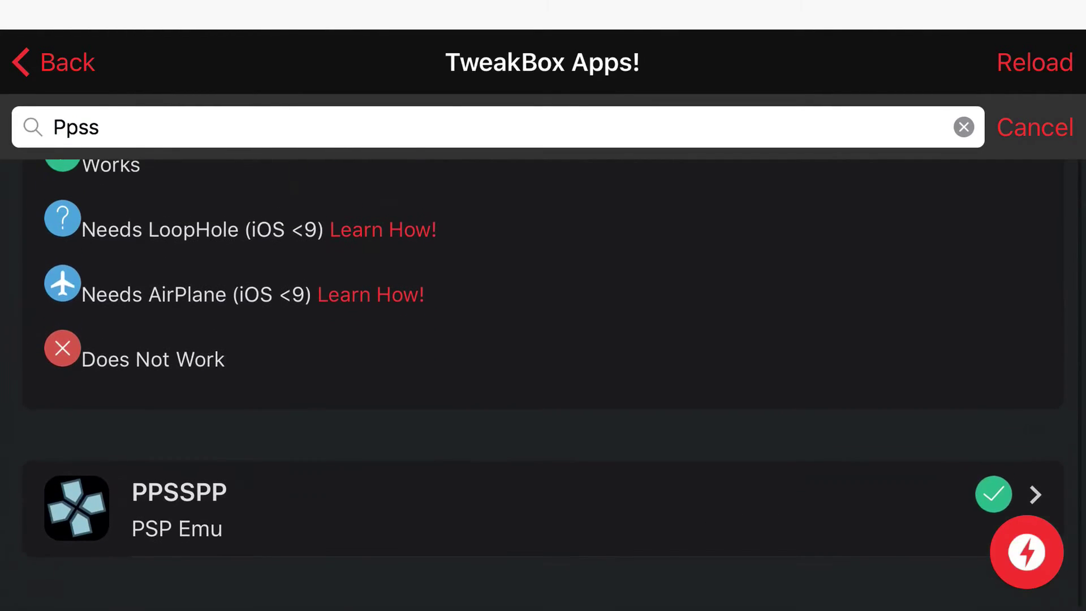
left_click(543, 509)
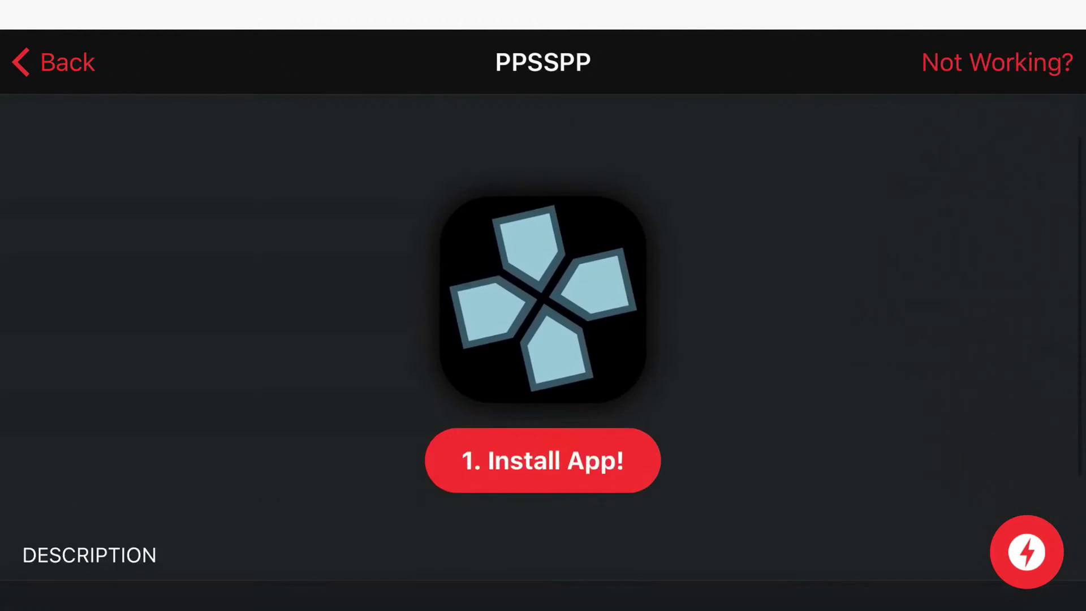
left_click(543, 387)
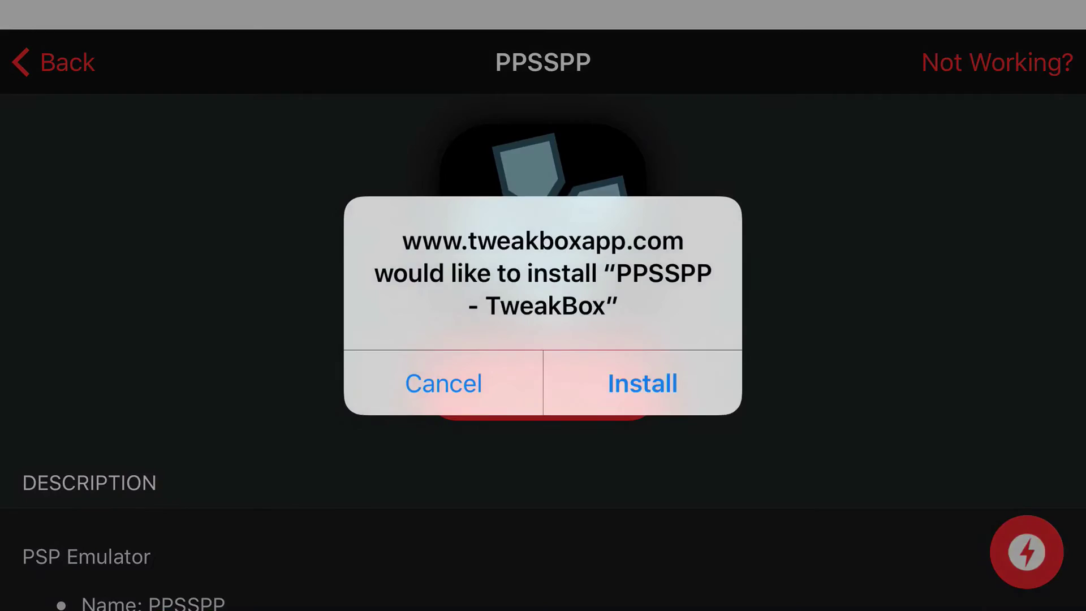
left_click(443, 384)
On the second home page, try launching GBA4iOS, PPSSPP and nds4ios, cancelling each untrusted-developer alert
key("super")
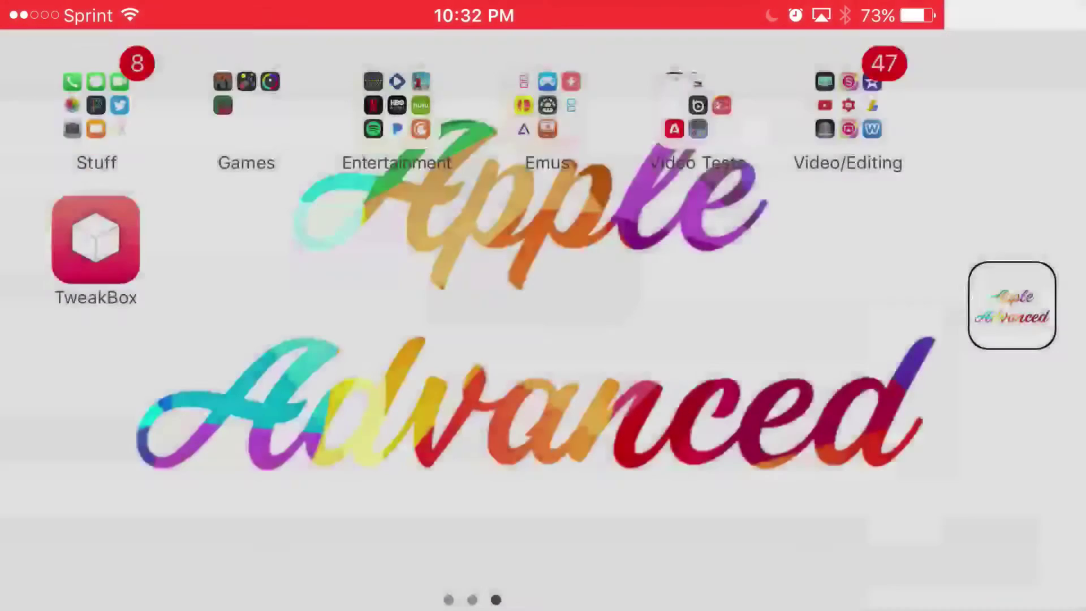
left_click_drag(255, 340, 764, 340)
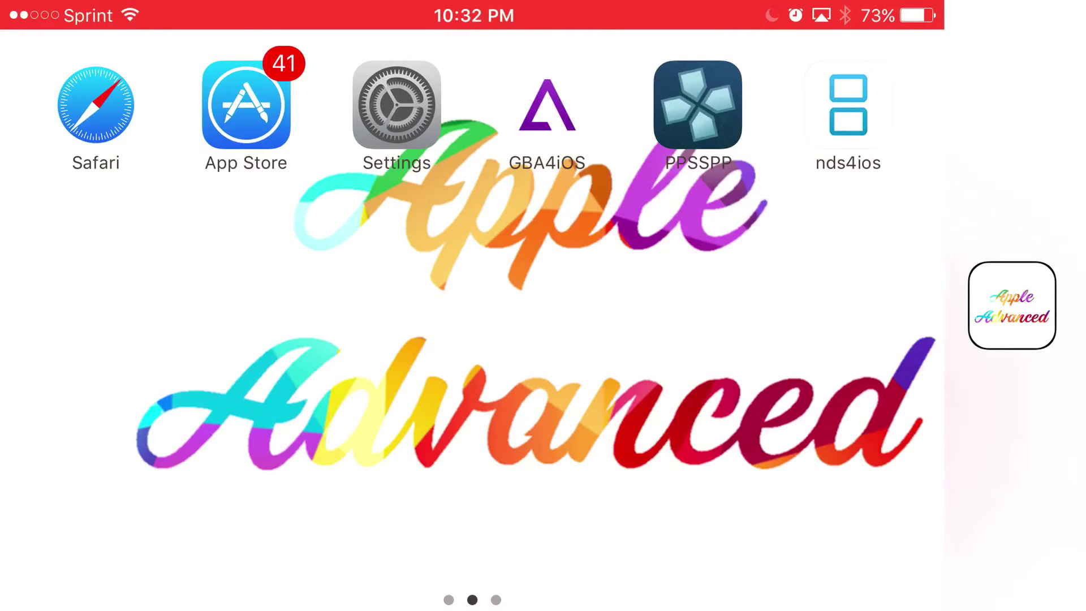
left_click(547, 104)
left_click(544, 446)
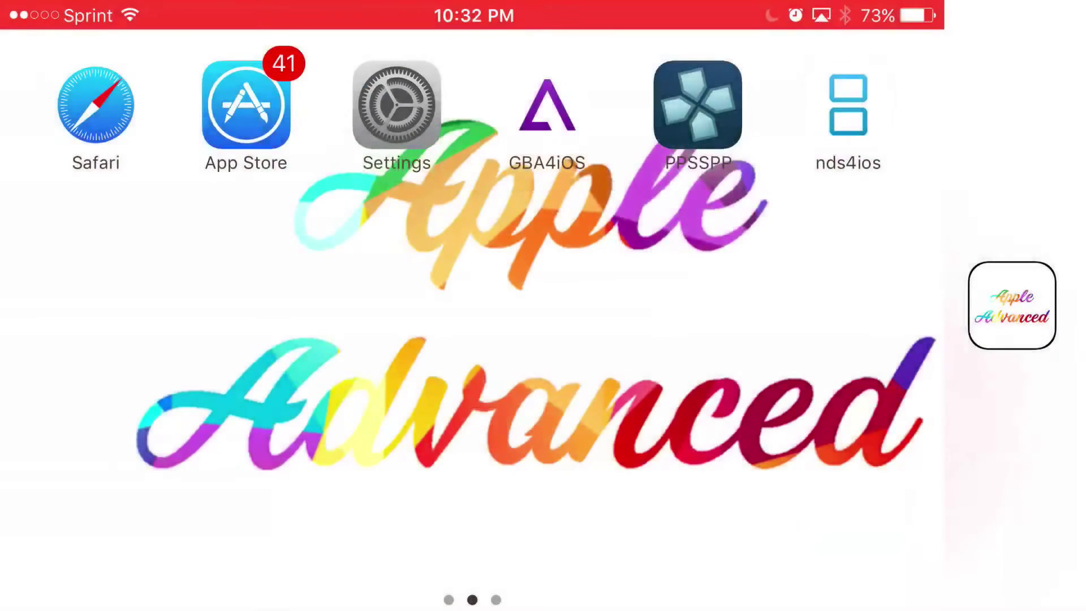
left_click(698, 103)
left_click(543, 428)
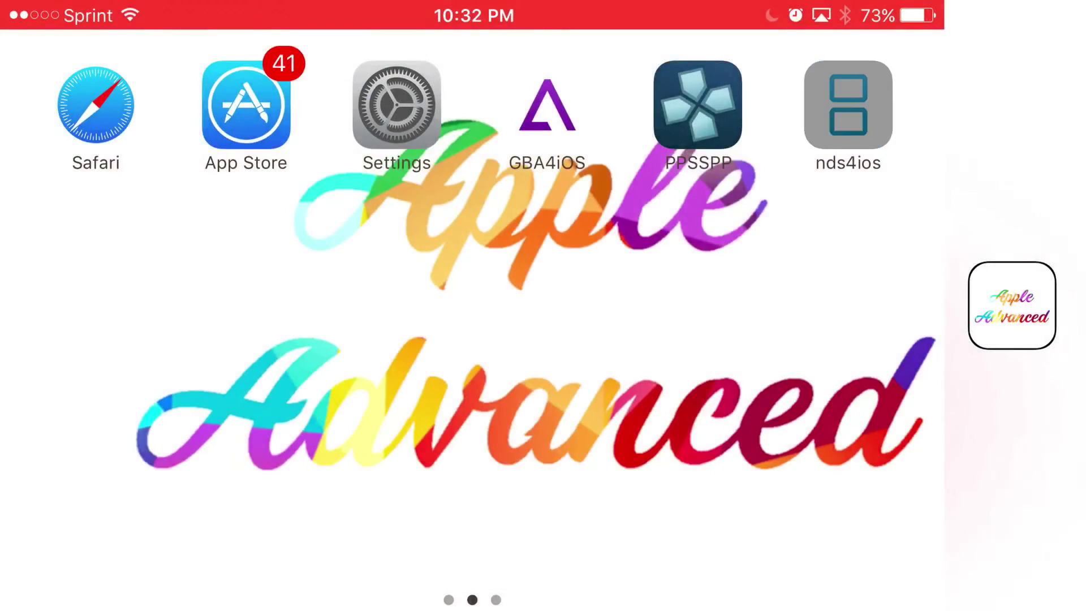
left_click(847, 104)
left_click(543, 428)
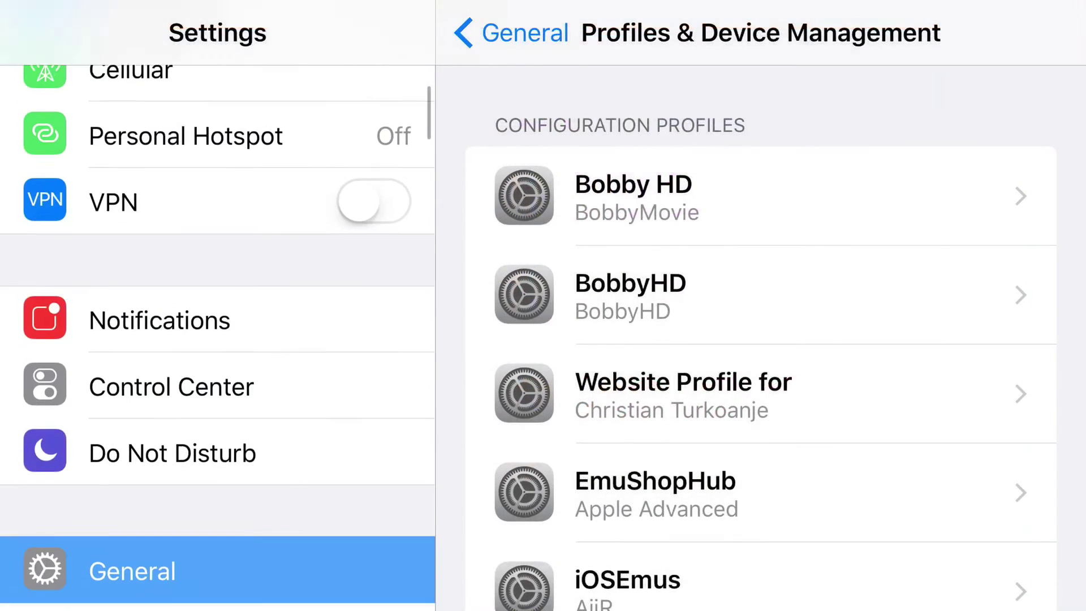
Trust Advanced Technology Investments, LLC in Profiles & Device Management, then return to the developer list
left_click(509, 32)
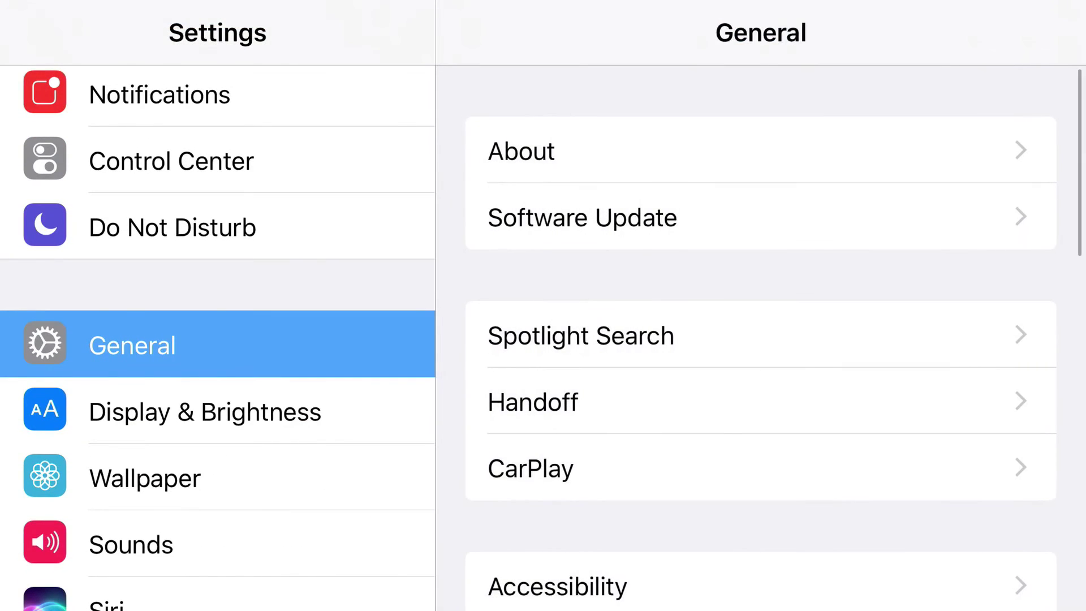
scroll(760, 340, "down", 10)
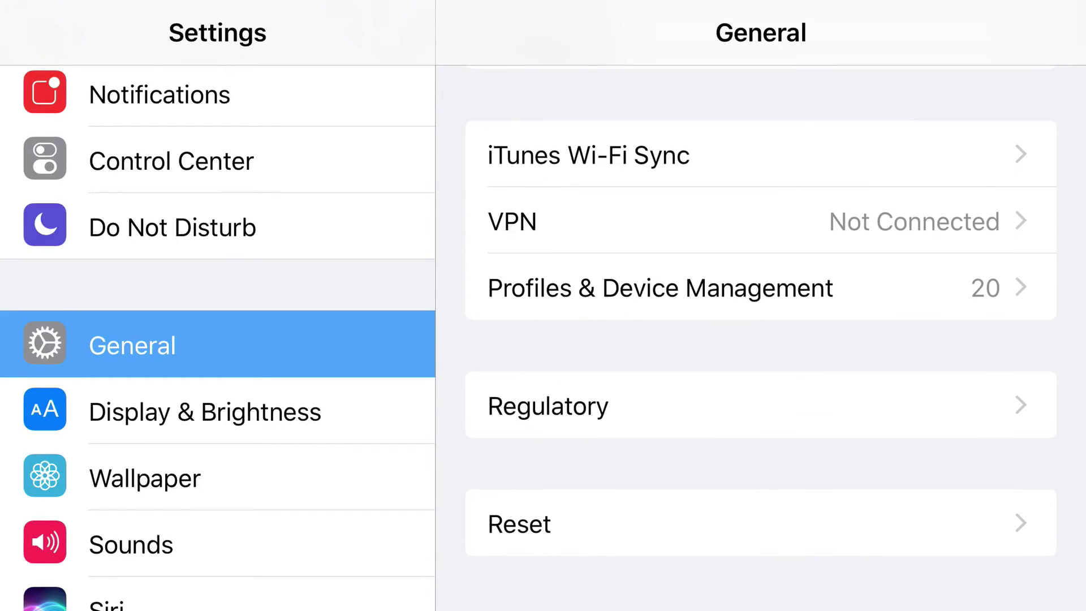
left_click(761, 288)
scroll(761, 340, "down", 10)
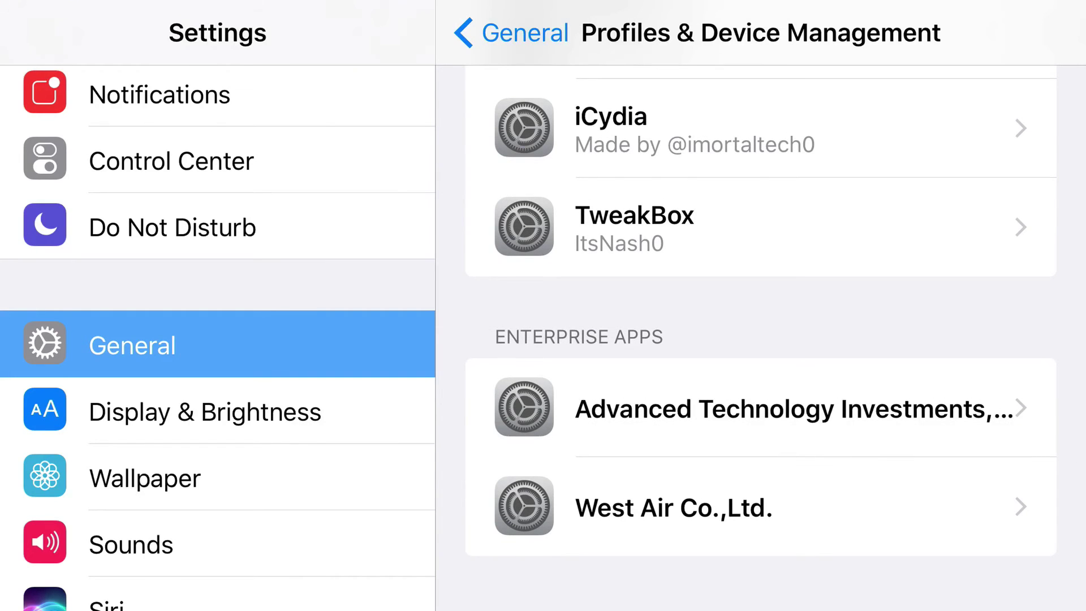
left_click(761, 408)
left_click(760, 268)
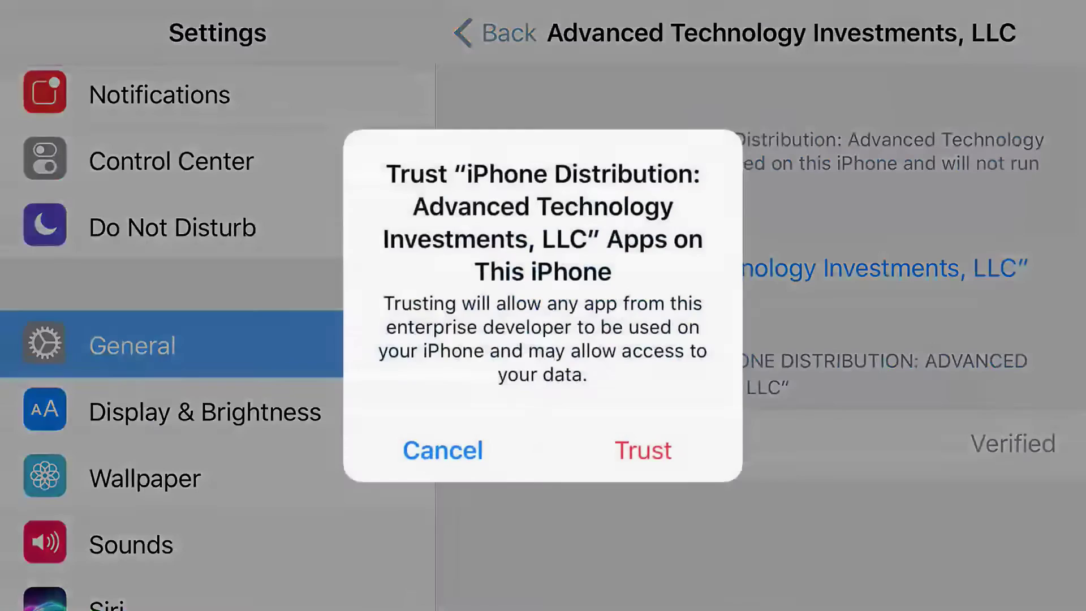
left_click(641, 450)
left_click(496, 32)
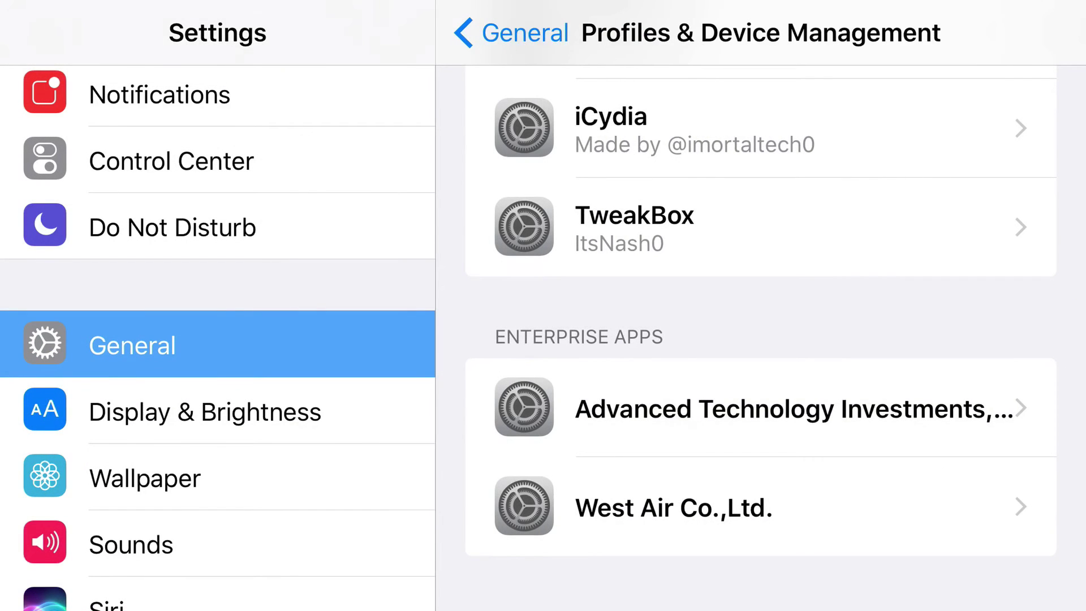
Open the West Air Co.,Ltd. developer page and confirm trusting it
left_click(760, 507)
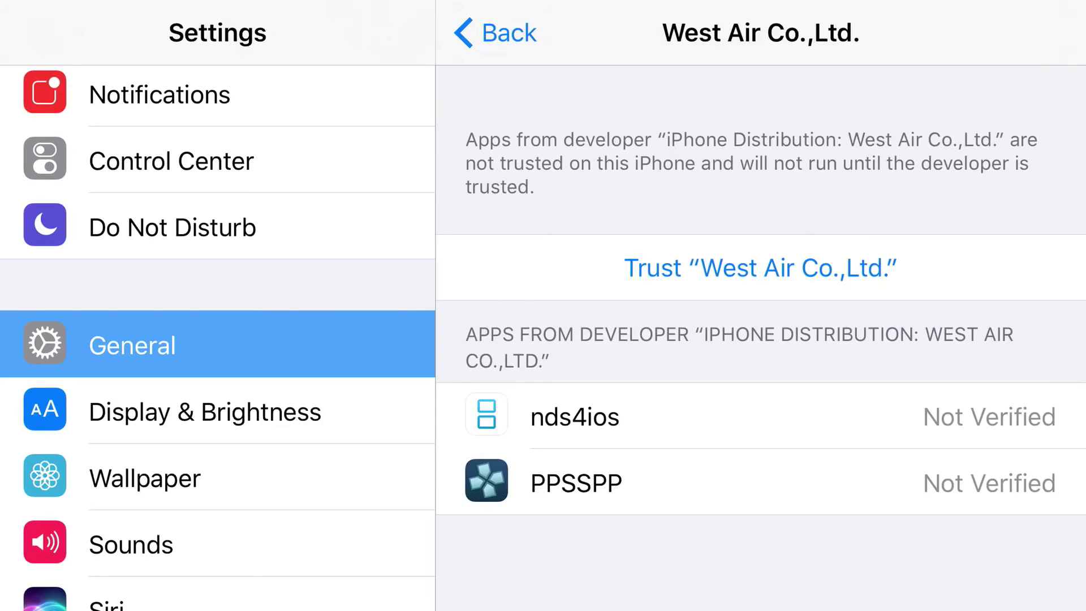
left_click(760, 269)
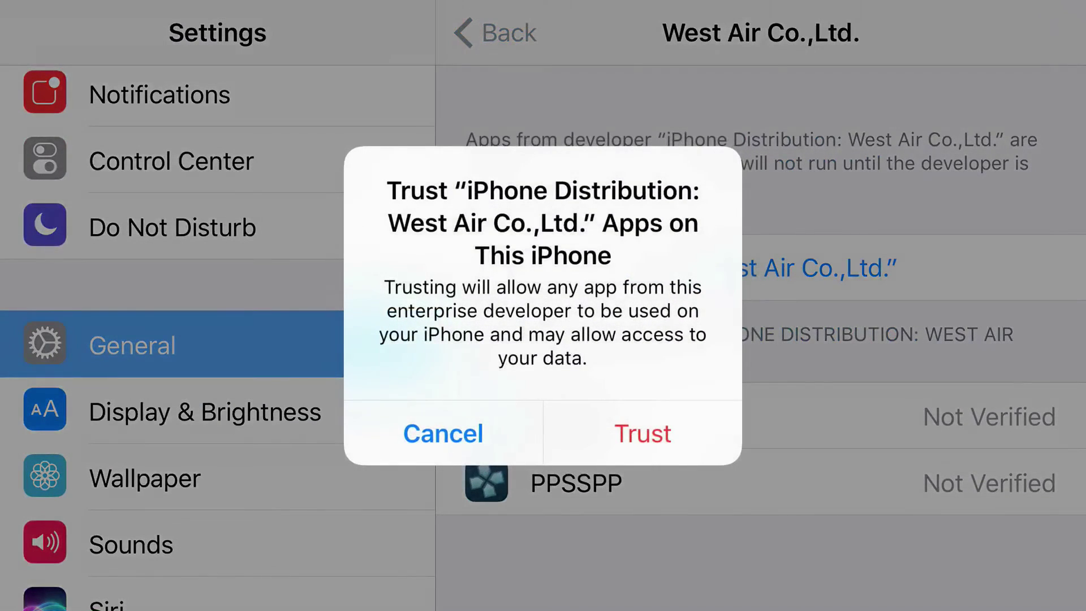
left_click(642, 433)
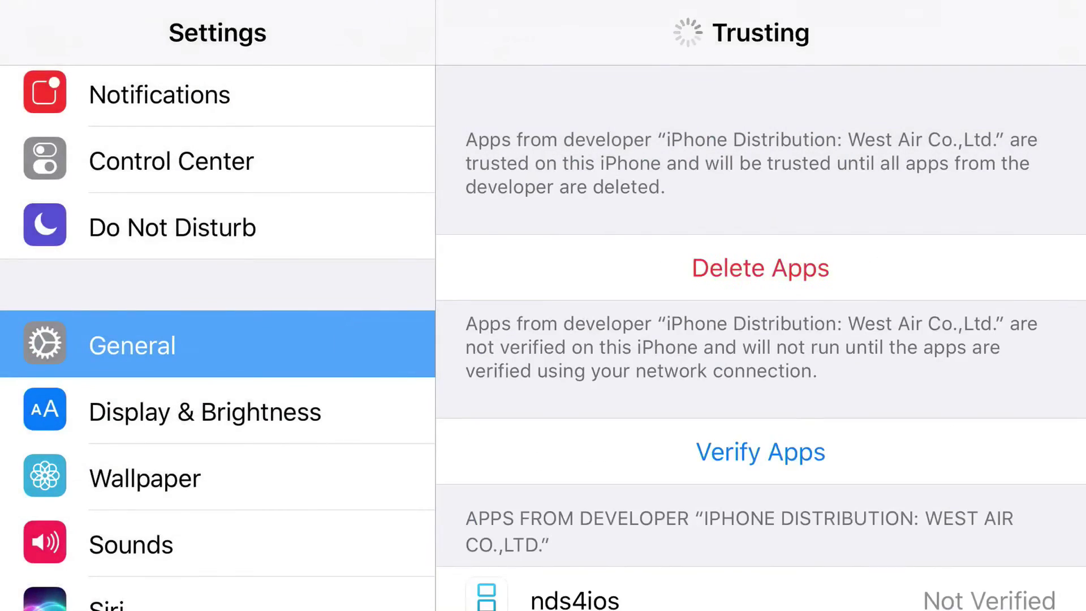